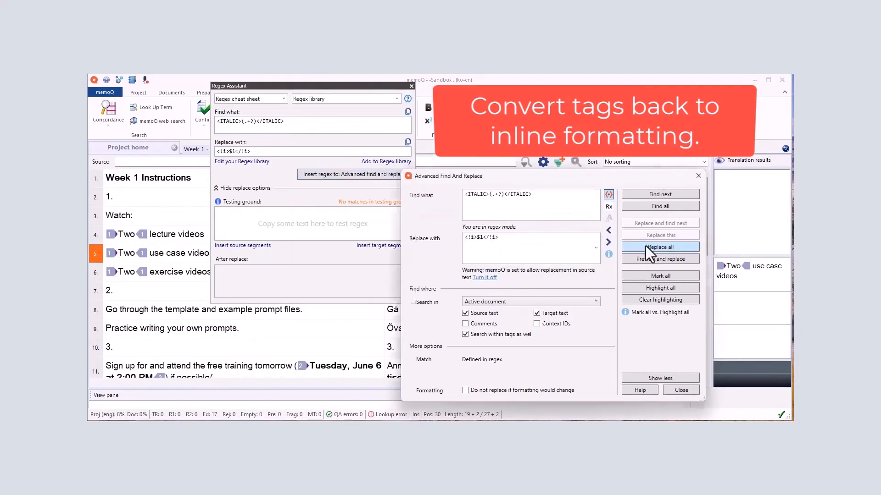
Insert the UNDERLINE regex from the Regex library into Advanced Find and Replace, replace all matches with <!u>$1</!u>, and close both dialogs.
left_click(396, 98)
left_click(333, 243)
left_click(375, 174)
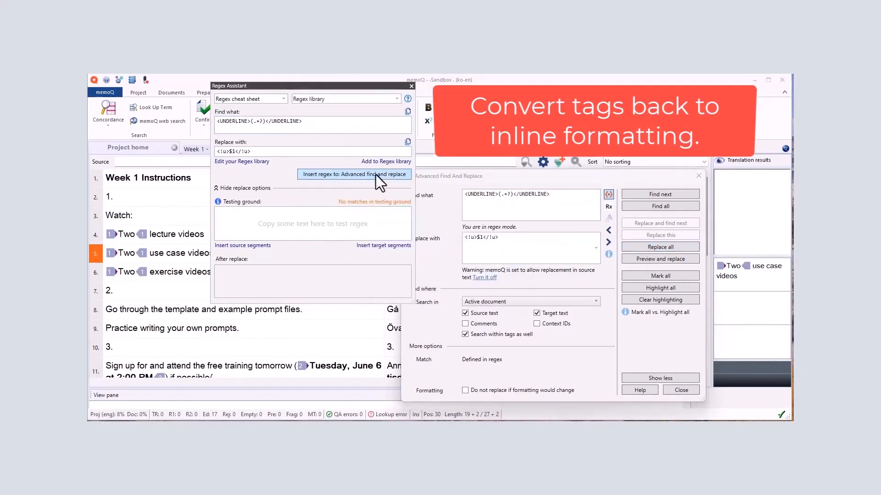
left_click(648, 247)
left_click(503, 292)
left_click(411, 87)
left_click(698, 177)
left_click(470, 253)
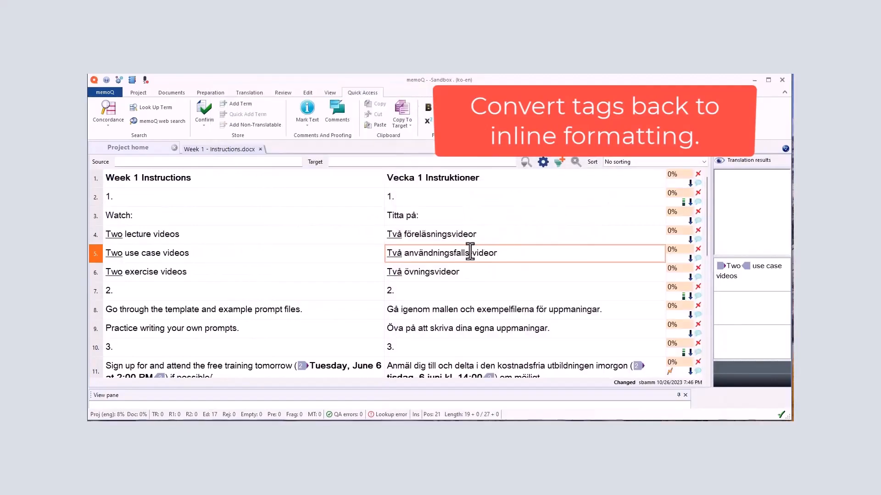
Scroll through the final formatted Swedish Word file to check the restored formatting.
scroll(706, 355, "down", 5)
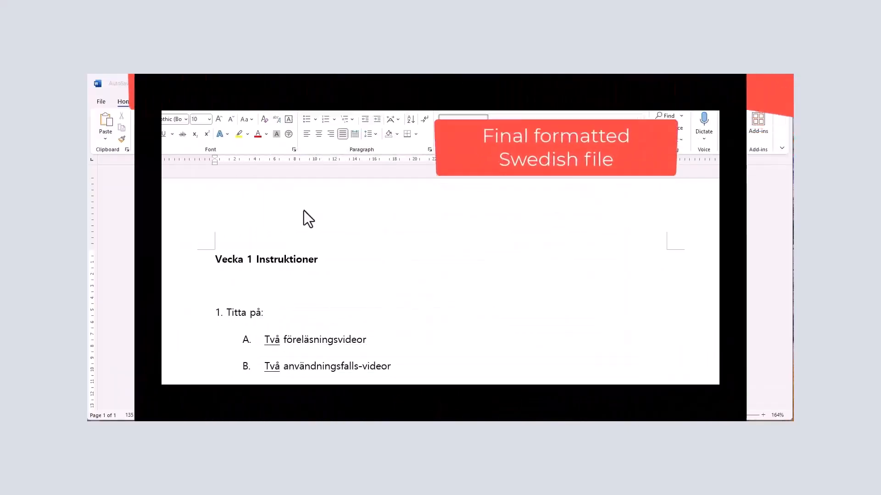
scroll(307, 213, "down", 10)
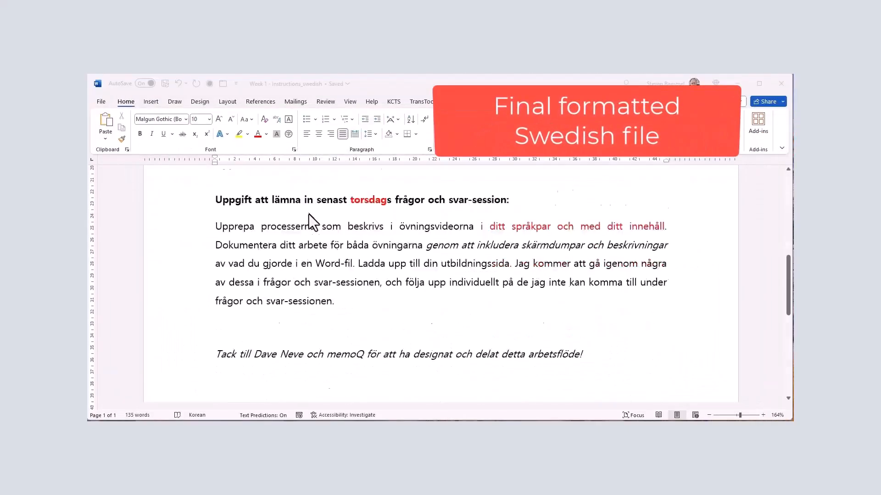
scroll(310, 219, "up", 10)
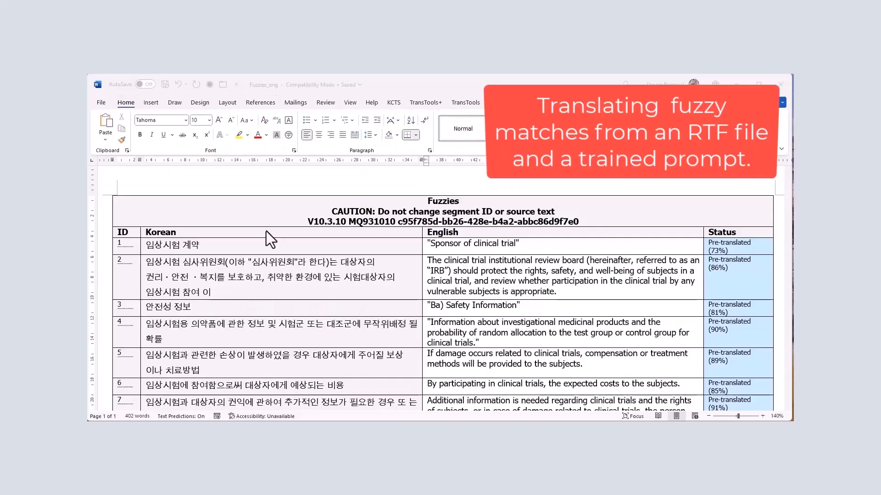
Load the '3.1 Translate fuzzy matches in bulk' prompt from the prompt library.
scroll(266, 231, "down", 5)
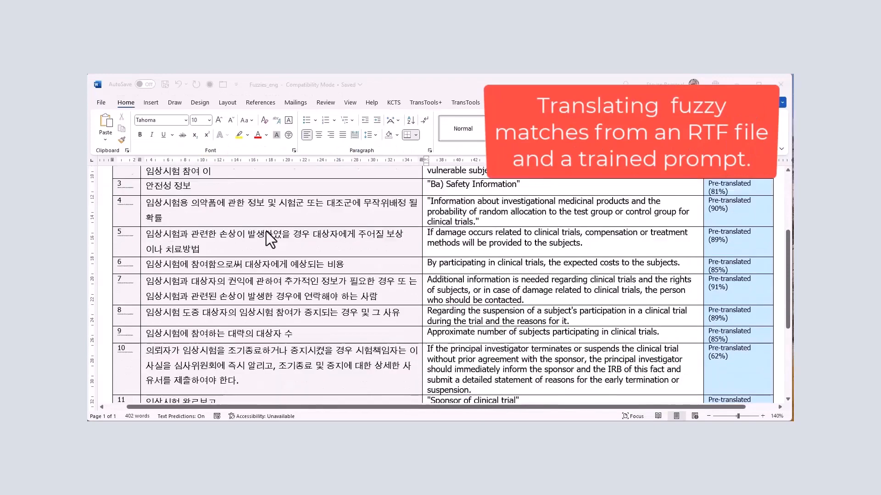
scroll(266, 231, "up", 5)
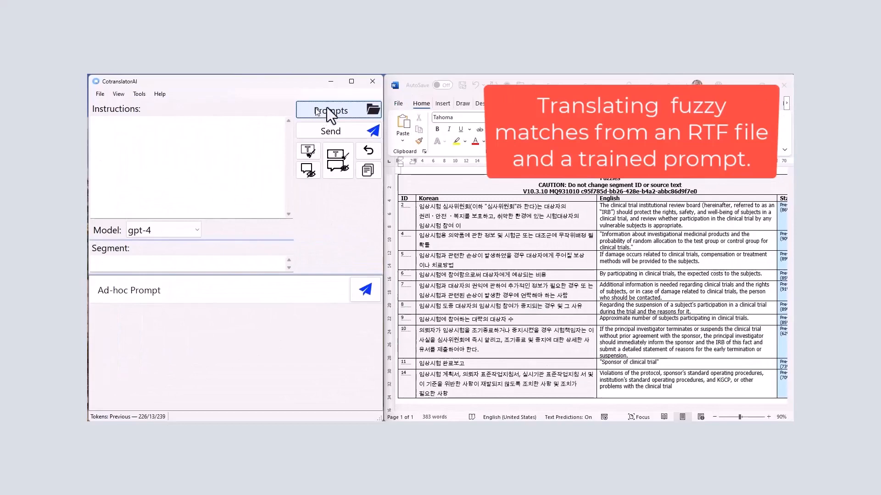
left_click(335, 110)
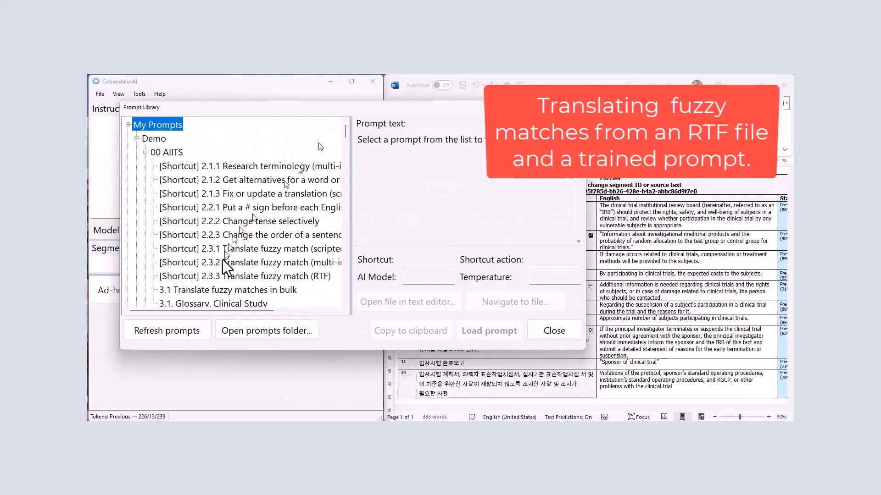
left_click(227, 290)
left_click(489, 331)
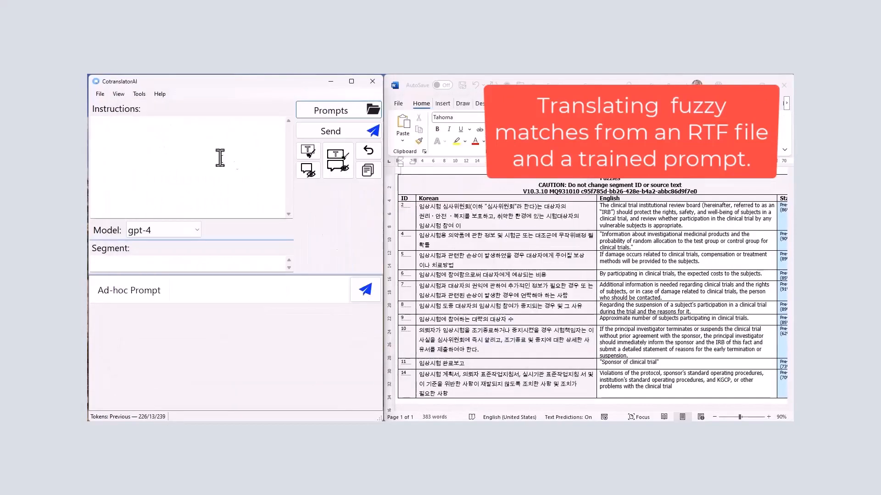
Replace the glossary placeholder in the instructions with the pasted '3.1. Glossary. Clinical Study' terms.
left_click(329, 113)
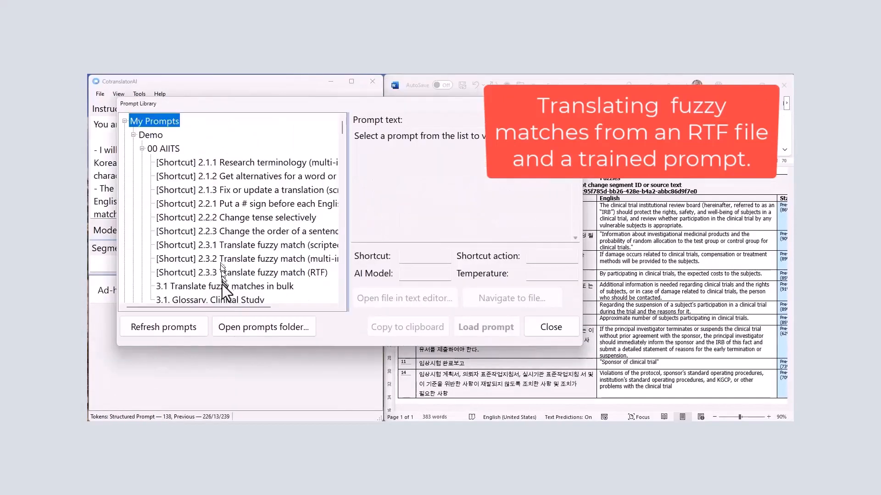
left_click(223, 301)
left_click(563, 330)
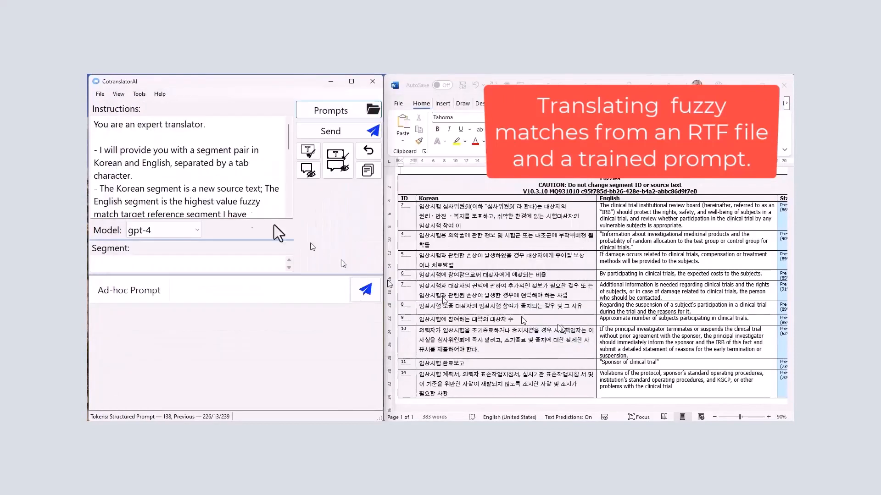
scroll(204, 181, "down", 3)
scroll(204, 181, "down", 4)
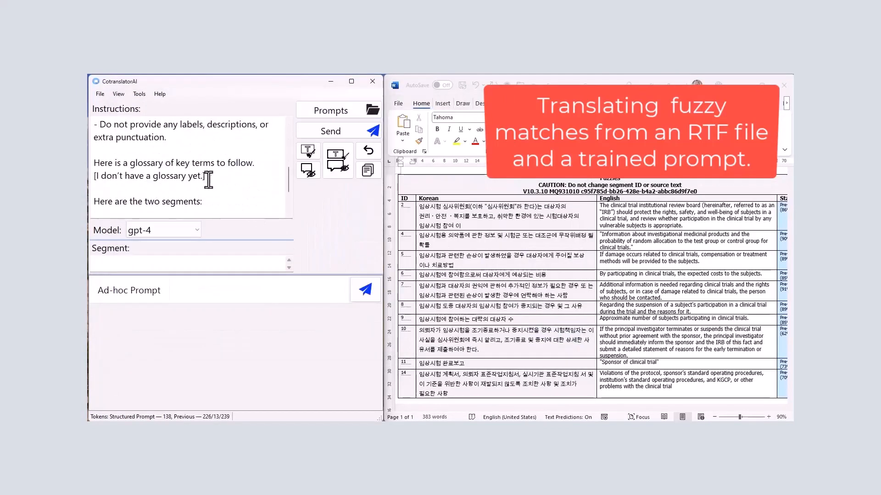
left_click_drag(205, 179, 94, 181)
type("임상시험 > clinical study 시험책임자 > principal investigator 임상시험용 의약품 > investigational product 약물이상반응 > adverse drug reaction")
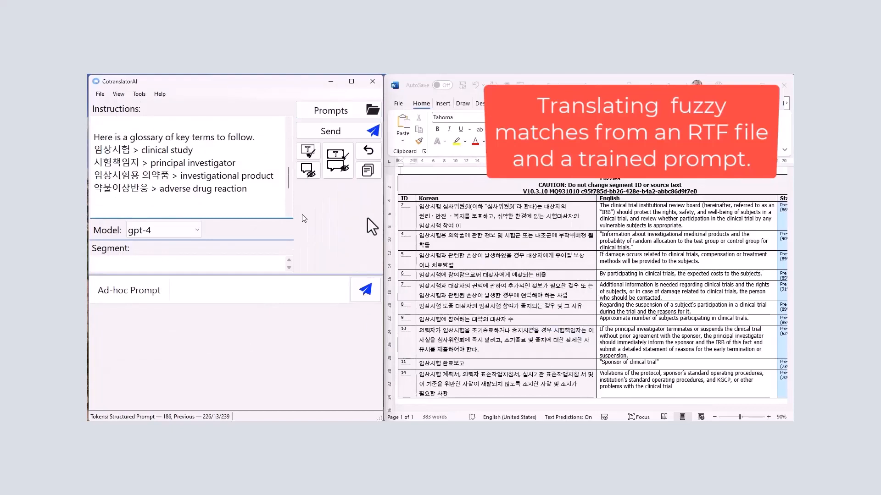
Send segment 2's Korean-English row to the prompt and paste the AI translation into its English cell.
left_click_drag(568, 215, 621, 214)
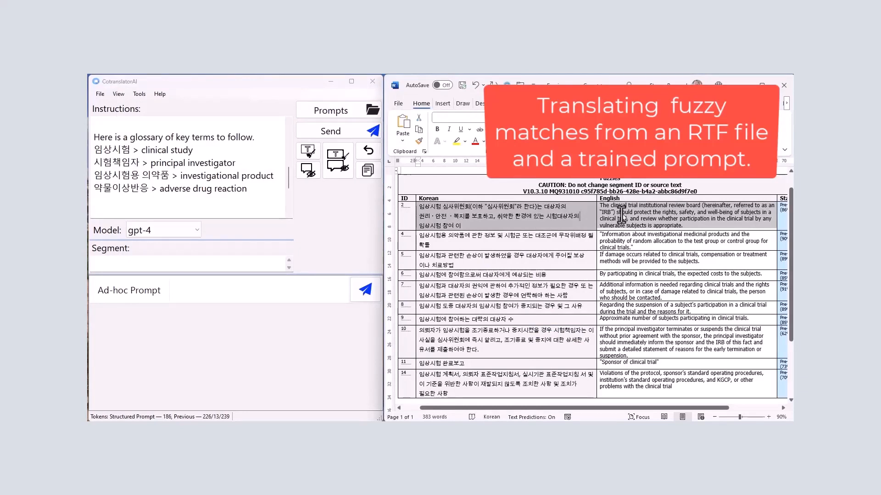
key("ctrl+F12")
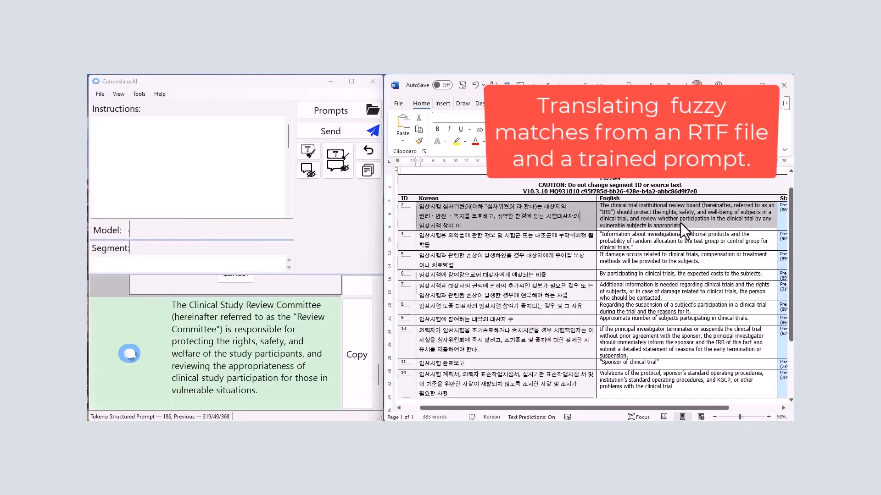
left_click_drag(682, 225, 602, 211)
type("The Clinical Study Review Committee (hereinafter referred to as the \"Review Committee\") is responsible for protecting the rights, safety, and welfare of the study participants, and reviewing the appropriateness of clinical study participation for those in vulnerable situations.")
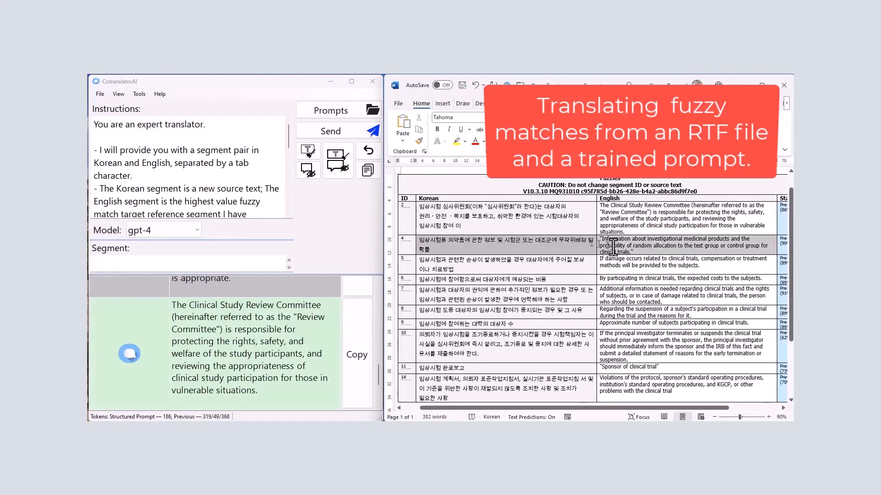
Translate segments 4 and 5 with the prompt and paste each result into its English cell.
key("ctrl+c")
left_click(633, 253)
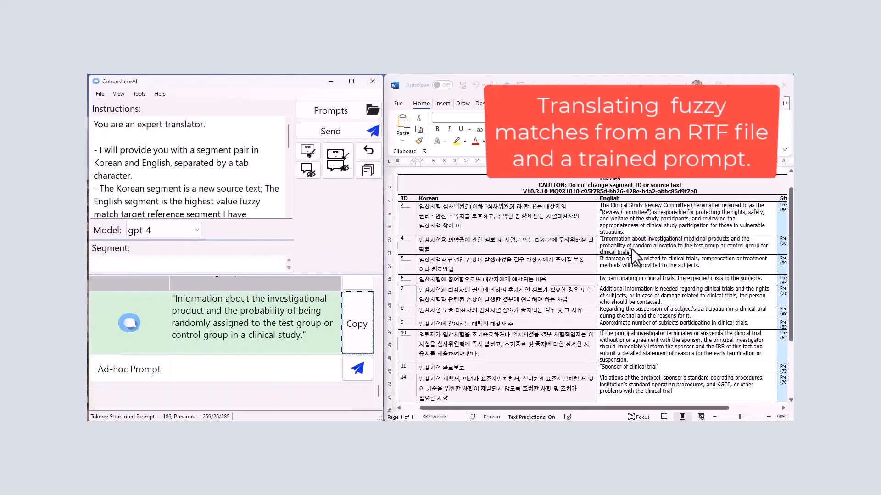
left_click_drag(633, 252, 599, 241)
key("ctrl+v")
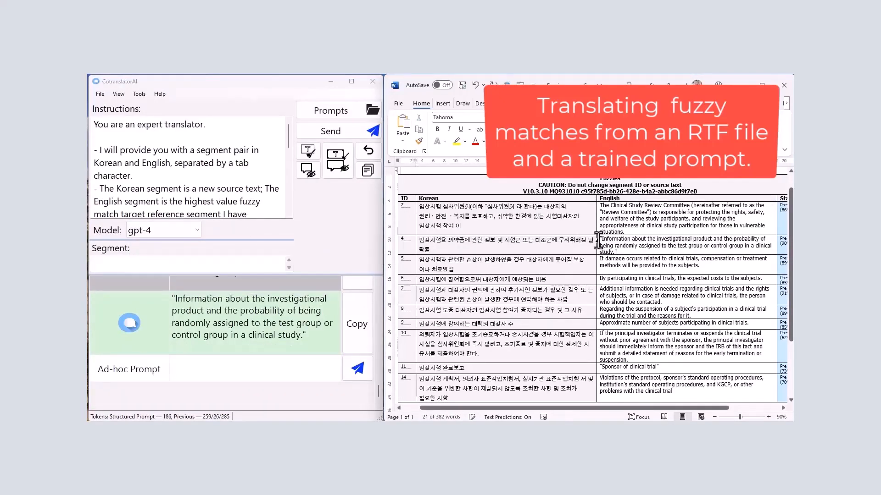
key("ctrl+c")
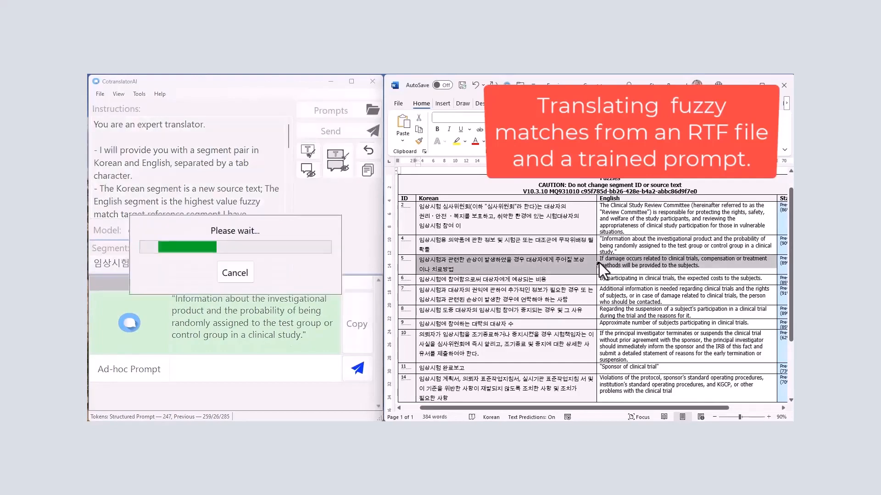
left_click(620, 266)
left_click_drag(700, 266, 598, 260)
key("ctrl+v")
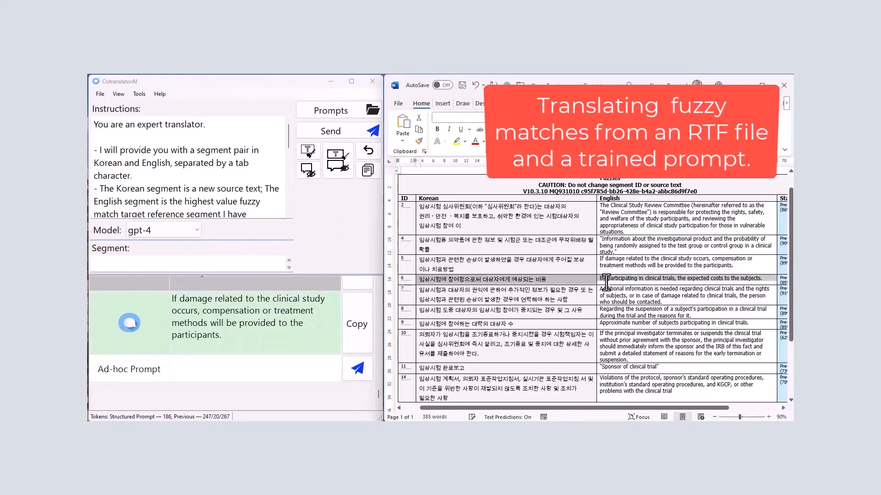
Translate segments 6 and 7 with the prompt and paste each result into its English cell.
key("ctrl+c")
left_click(603, 283)
key("ctrl+v")
left_click_drag(762, 279, 606, 347)
key("ctrl+c")
left_click(601, 300)
left_click(598, 300)
key("ctrl+v")
Translate segments 8 and 9 with the prompt and paste each result into its English cell.
key("ctrl+c")
left_click(602, 316)
left_click(598, 317)
key("ctrl+v")
key("ctrl+c")
left_click(602, 327)
left_click(598, 326)
key("ctrl+v")
Translate segments 10 and 11 with the prompt and paste each result into its English cell.
key("ctrl+c")
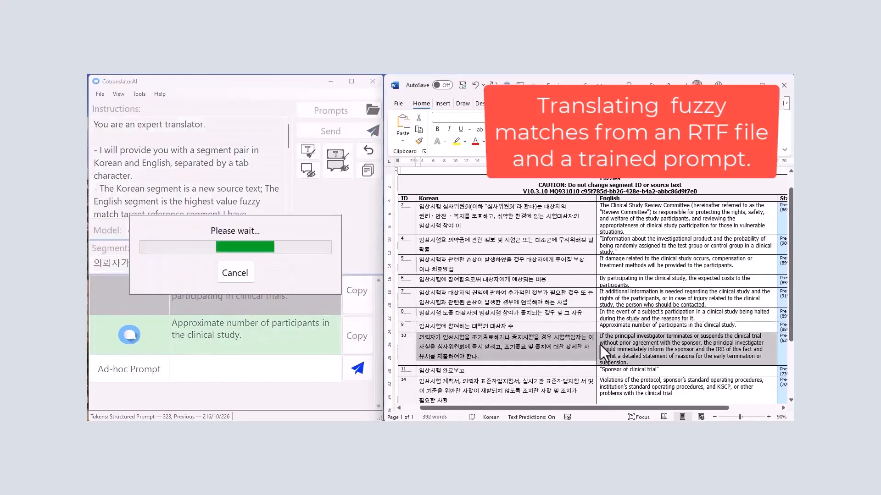
left_click(598, 347)
key("ctrl+v")
key("ctrl+c")
left_click_drag(589, 366, 600, 382)
left_click(598, 367)
key("ctrl+v")
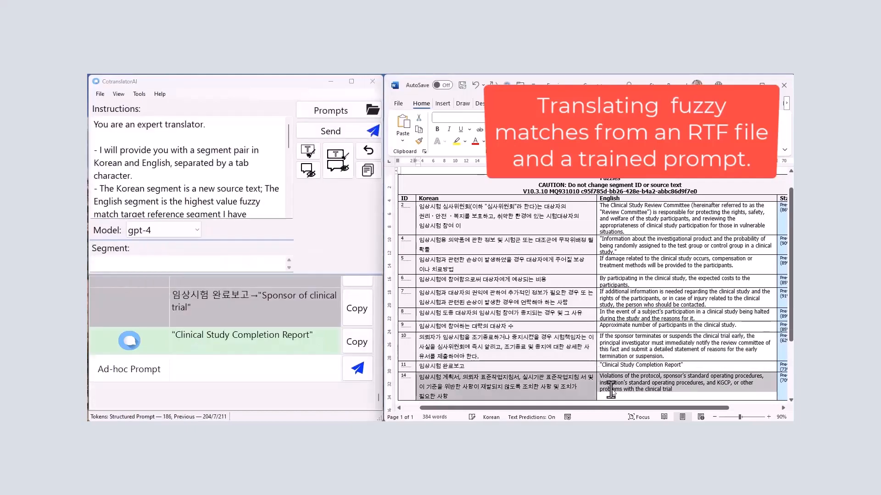
Translate segment 14 with the prompt and paste the result into its English cell.
key("ctrl+c")
left_click(598, 383)
key("ctrl+v")
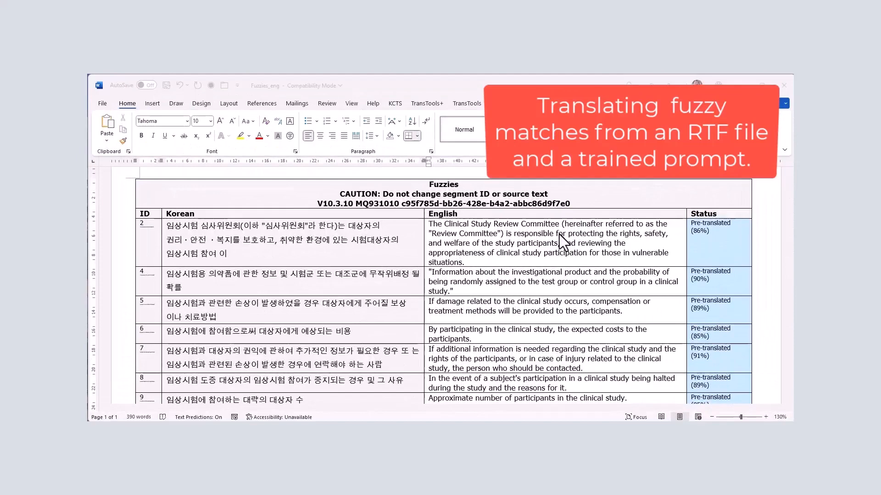
Review the pasted English translations in the fuzzies table.
scroll(541, 238, "down", 7)
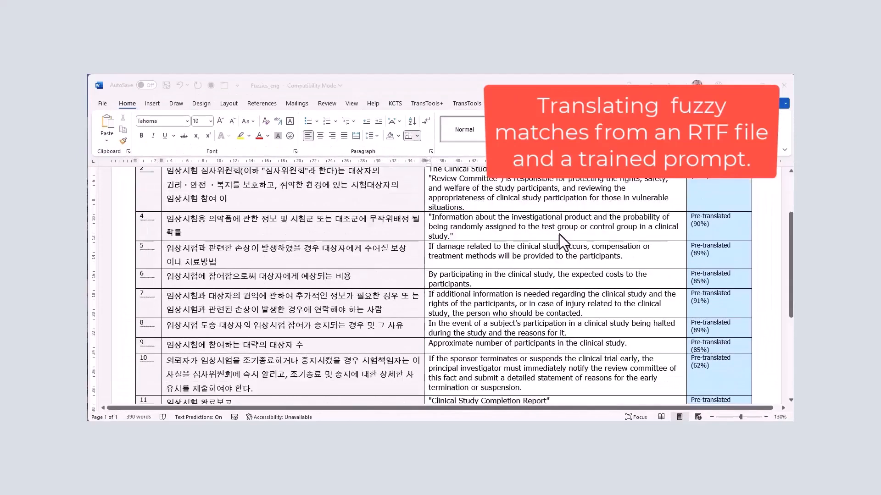
scroll(560, 235, "up", 7)
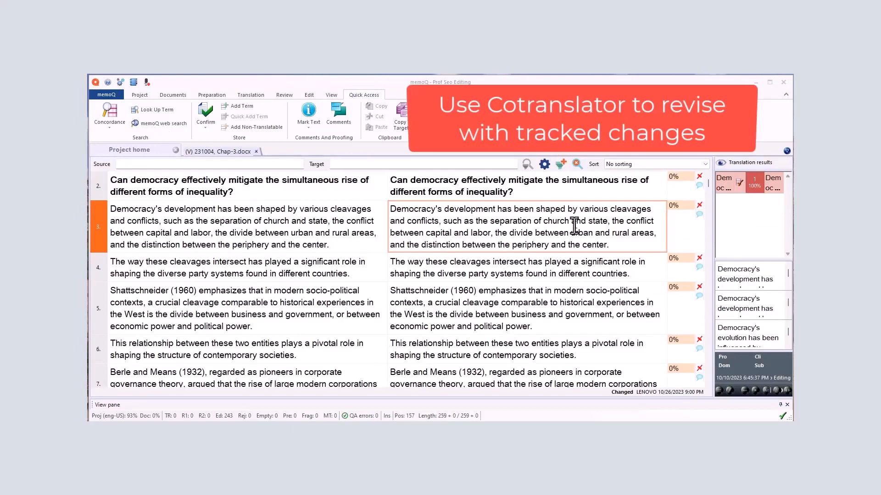
Scroll through the Chap-3 document's English segments in memoQ.
left_click(574, 225)
scroll(709, 336, "down", 1)
scroll(709, 336, "down", 7)
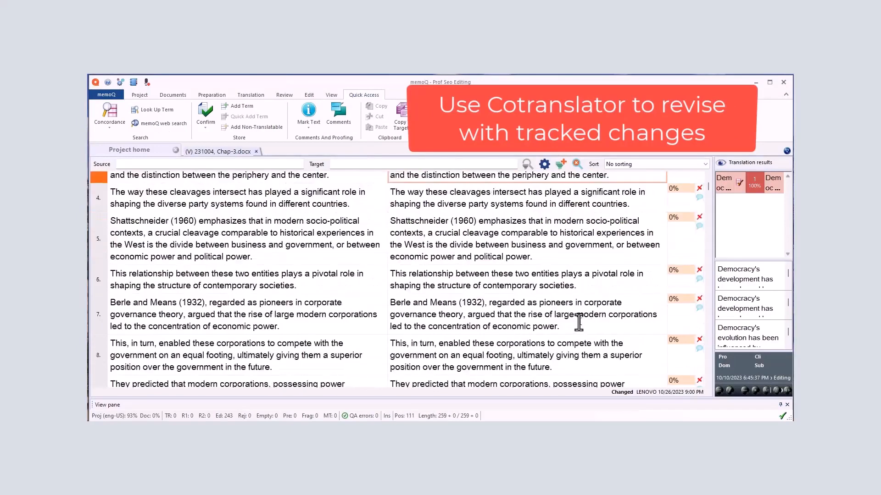
scroll(578, 323, "down", 7)
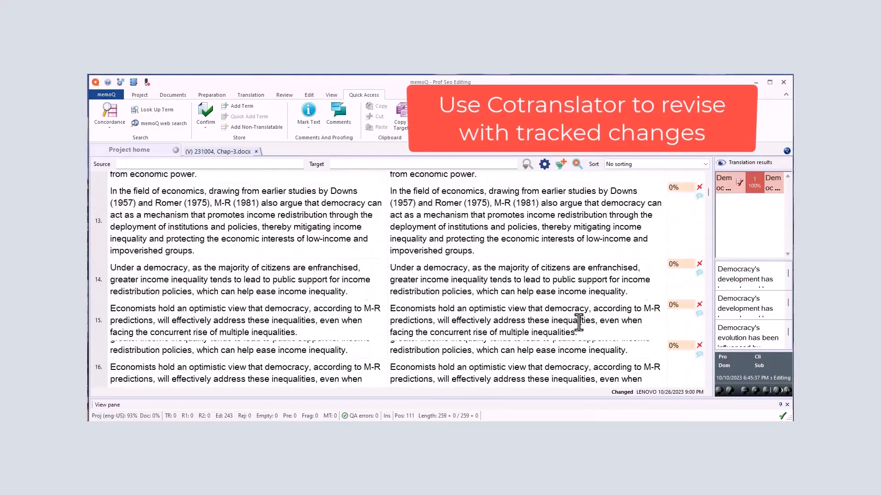
scroll(399, 279, "down", 1)
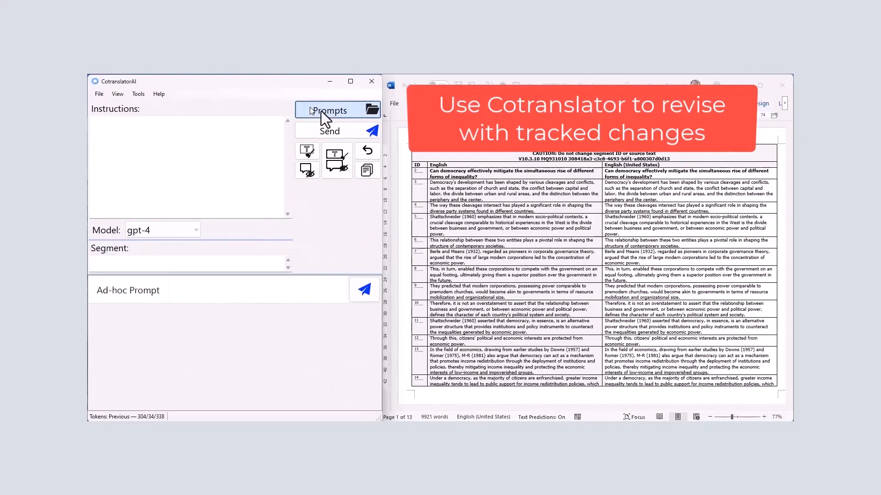
Load the expert English academic editor proofreading prompt from the prompt library.
left_click(321, 111)
left_click(252, 275)
left_click(504, 333)
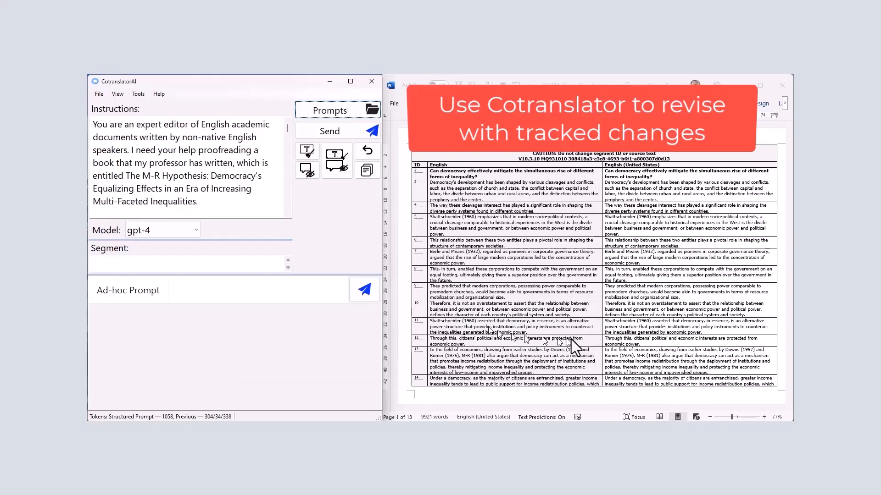
Select the target column rows on the first page and send them for proofreading with tracked changes.
left_click_drag(650, 172, 650, 383)
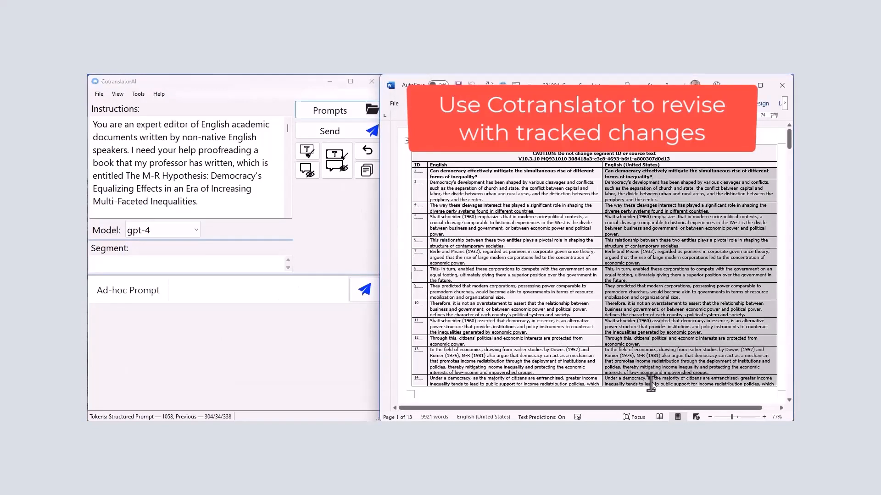
key("ctrl+alt+s")
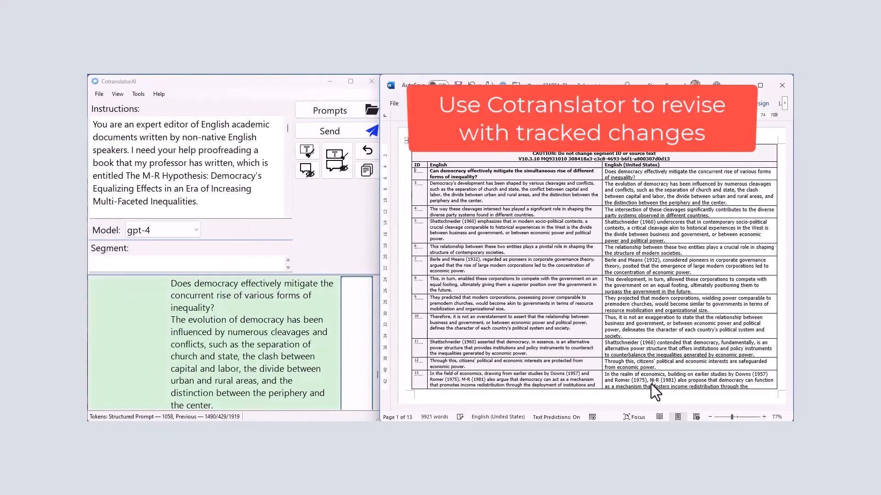
Select the next batch of target rows and submit them as an ad-hoc prompt for proofreading.
scroll(648, 358, "down", 8)
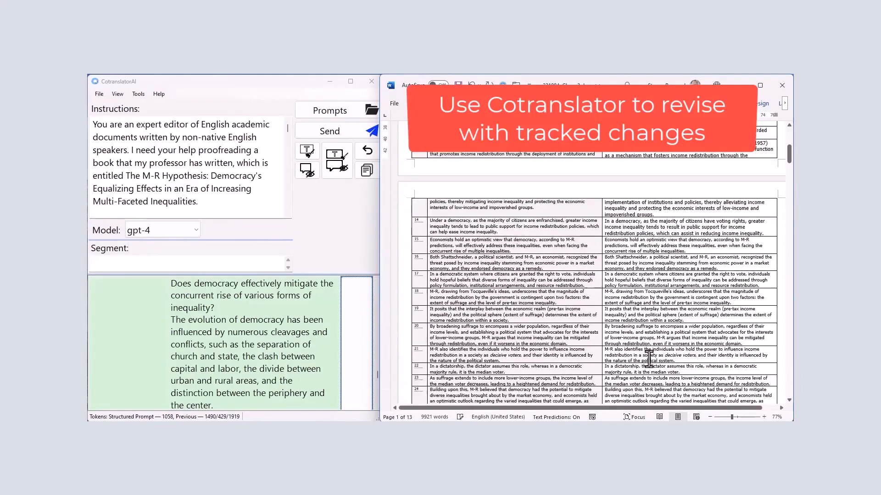
scroll(648, 357, "down", 2)
left_click_drag(617, 142, 634, 375)
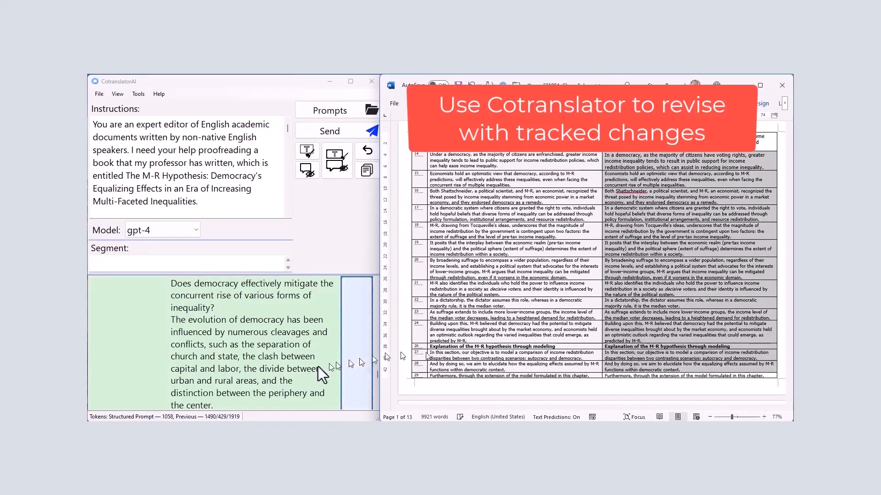
scroll(266, 367, "down", 20)
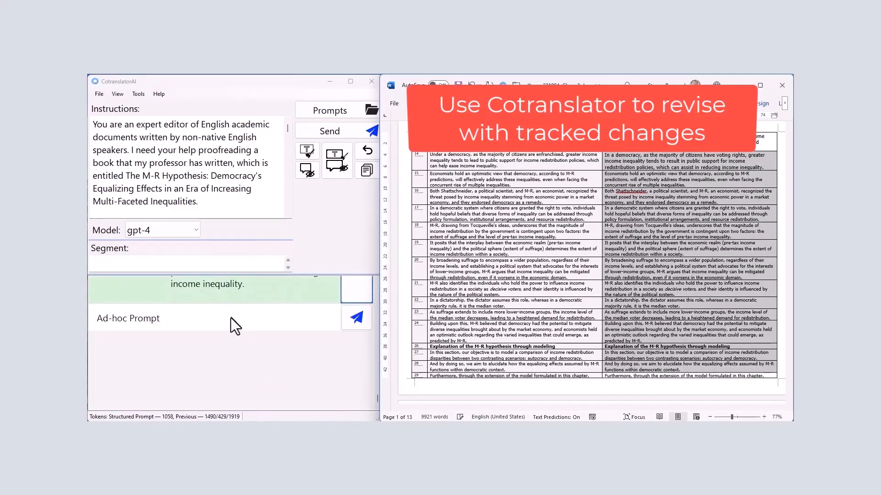
left_click(230, 318)
key("ctrl+v")
key("Return")
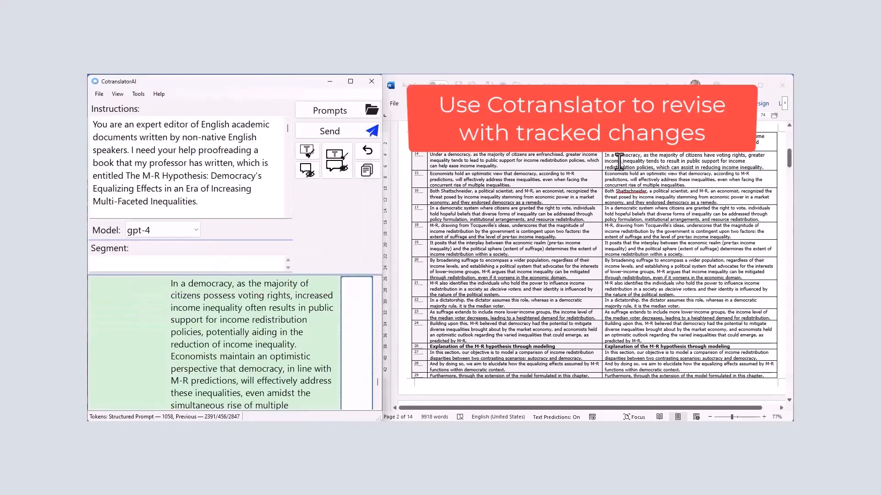
Select the first batch of target rows in the Word table and paste the proofread text over them.
left_click_drag(619, 162, 621, 362)
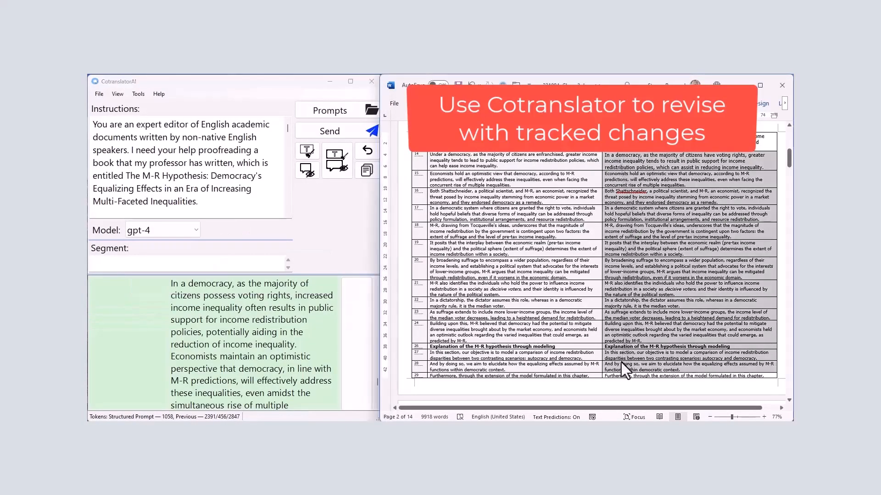
key("ctrl+v")
Select target rows 26 through 52 and submit them as an ad-hoc prompt for proofreading.
scroll(621, 362, "down", 5)
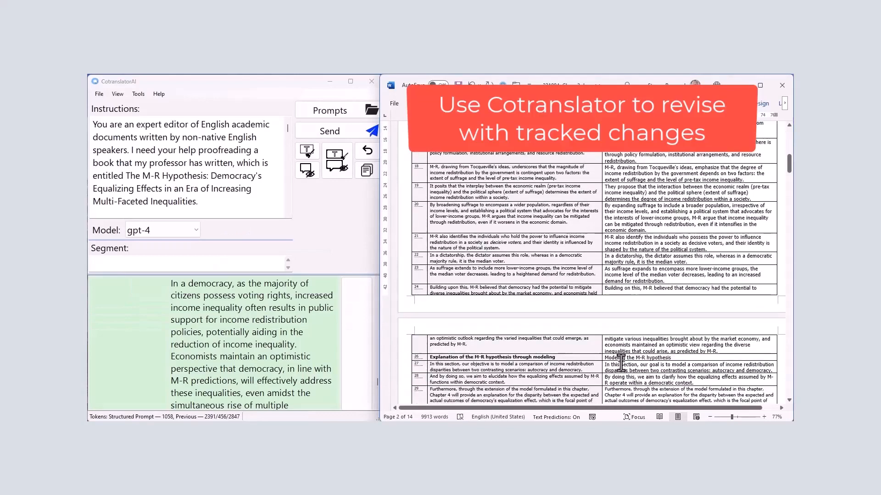
scroll(620, 362, "down", 4)
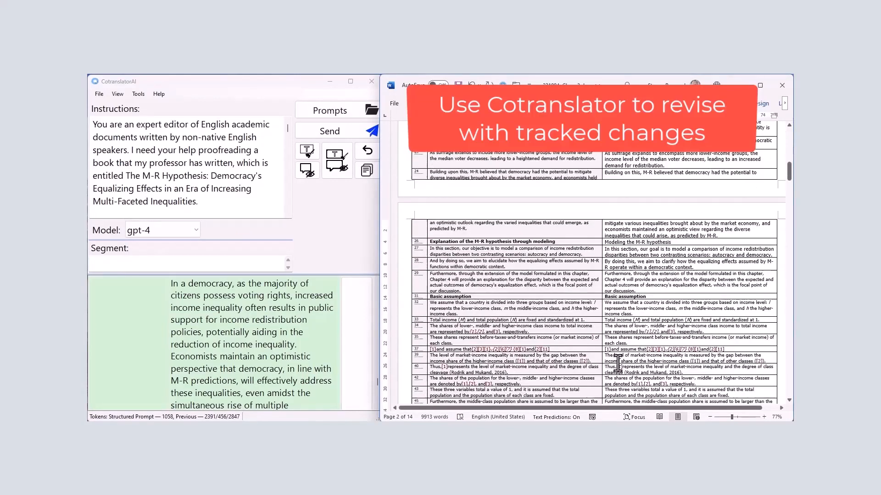
left_click(622, 390, "shift")
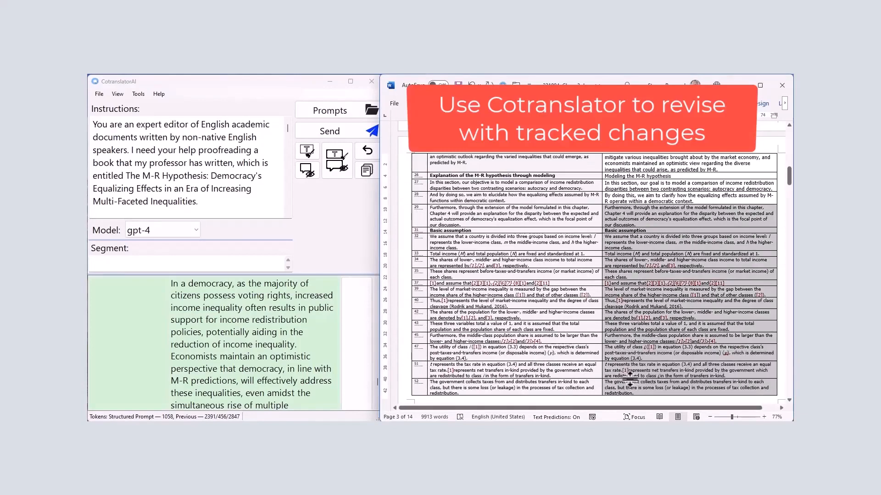
scroll(241, 355, "down", 8)
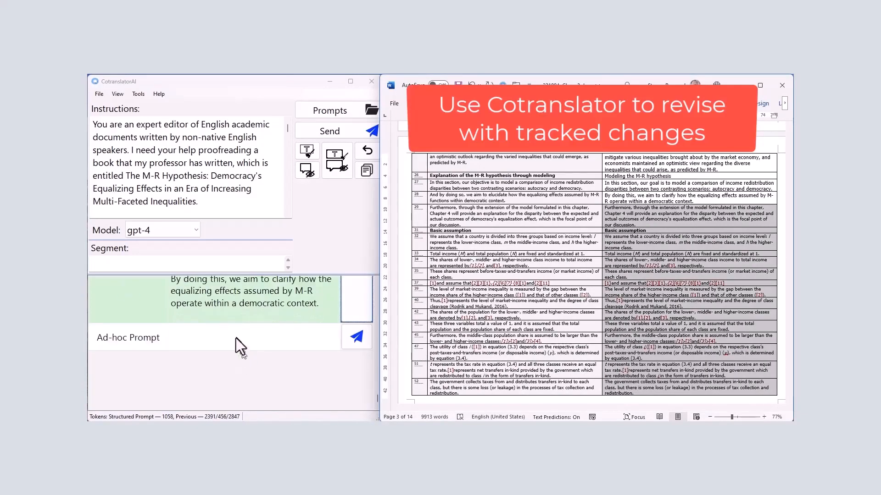
left_click(237, 338)
key("ctrl+v")
key("ctrl+Return")
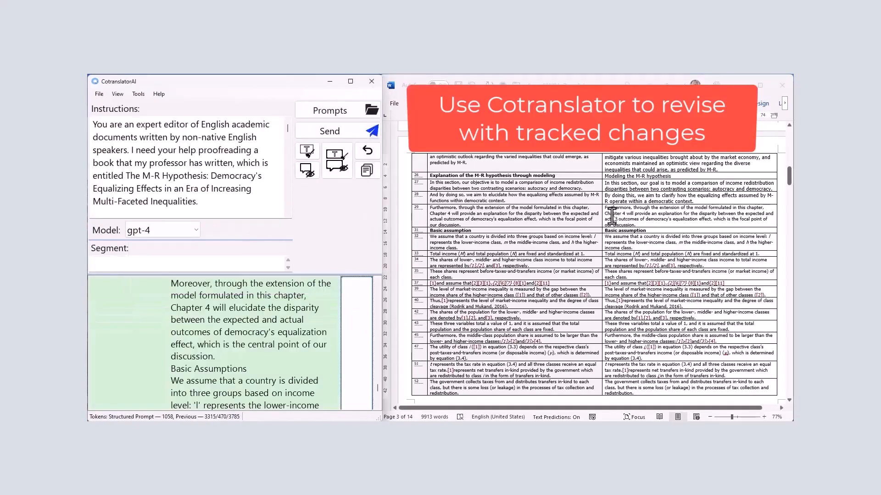
Select target rows 29 through 52 and paste the newly proofread text over them.
left_click(614, 216)
left_click_drag(614, 216, 622, 383)
key("ctrl+v")
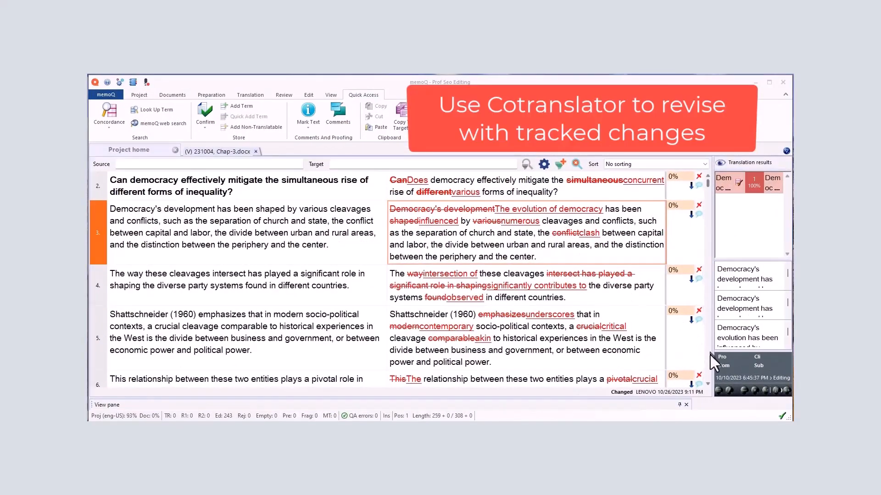
Scroll through the memoQ target segments to review the tracked revisions.
scroll(710, 356, "down", 5)
scroll(710, 356, "down", 10)
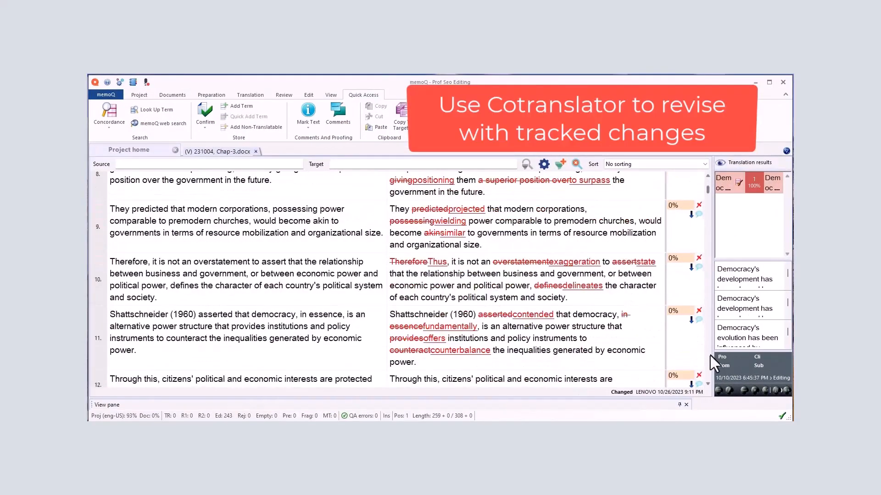
scroll(710, 355, "down", 10)
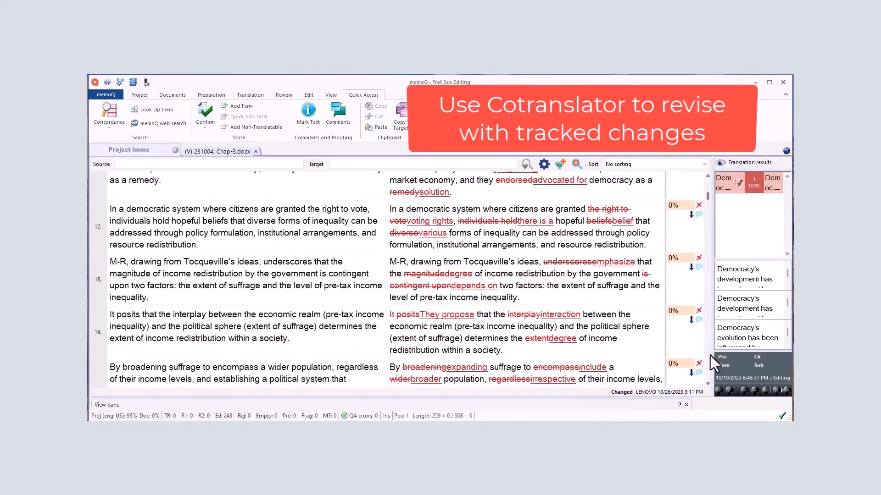